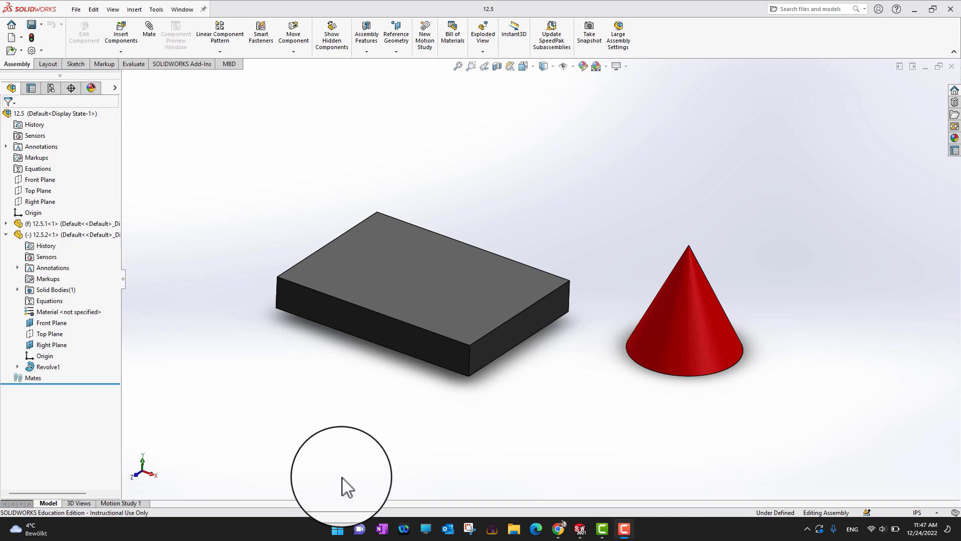
Orbit to a front-on view and preview the cone's Front, Top and Right Planes
scroll(697, 310, "down", 4)
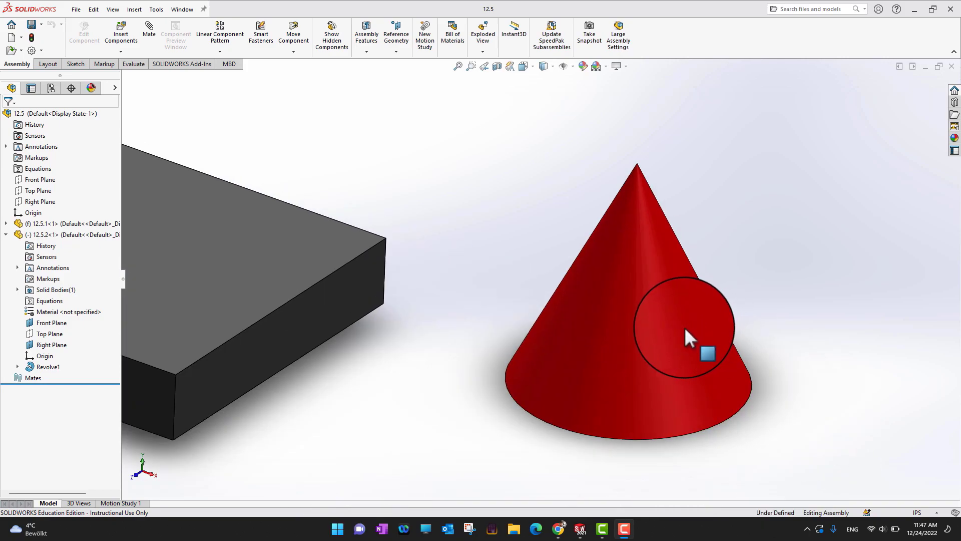
scroll(710, 356, "up", 3)
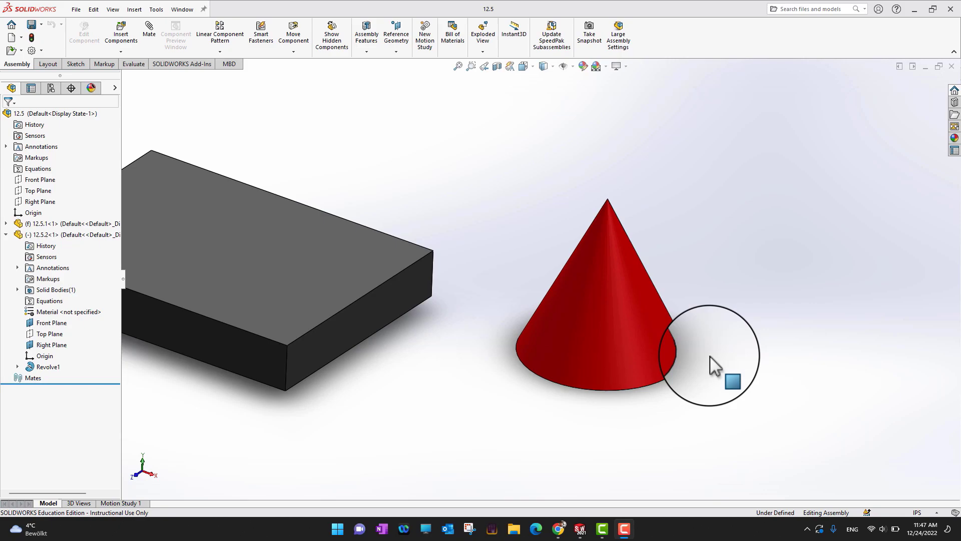
middle_click_drag(693, 386, 608, 283)
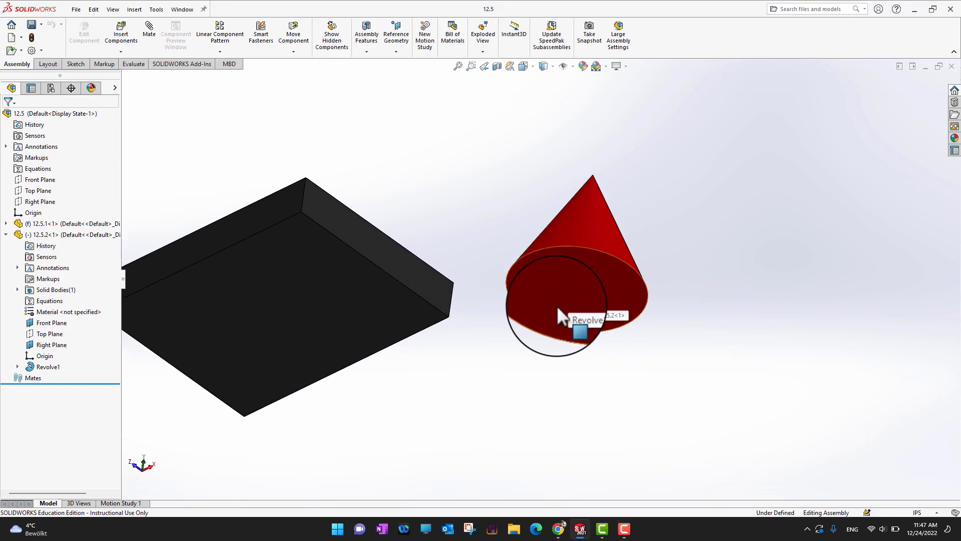
middle_click_drag(502, 348, 518, 481)
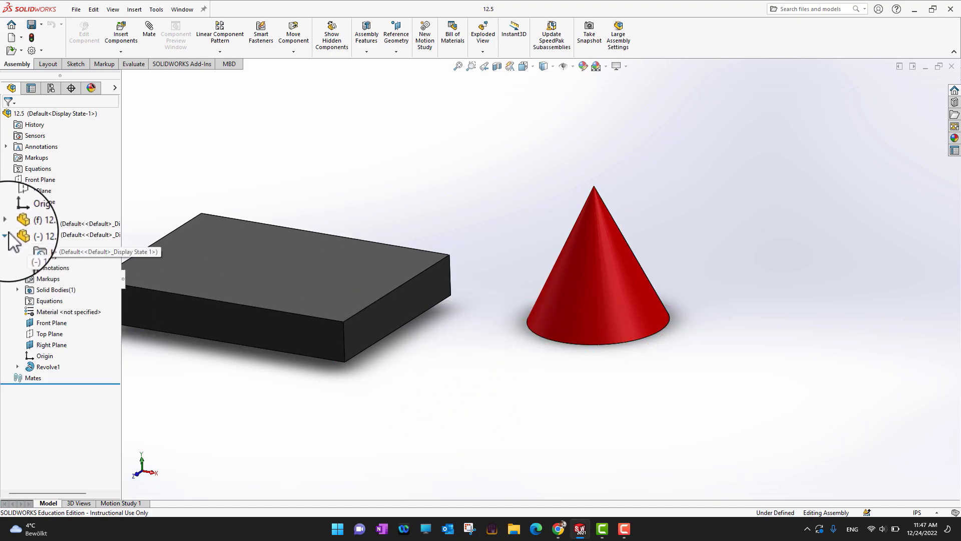
left_click(53, 327)
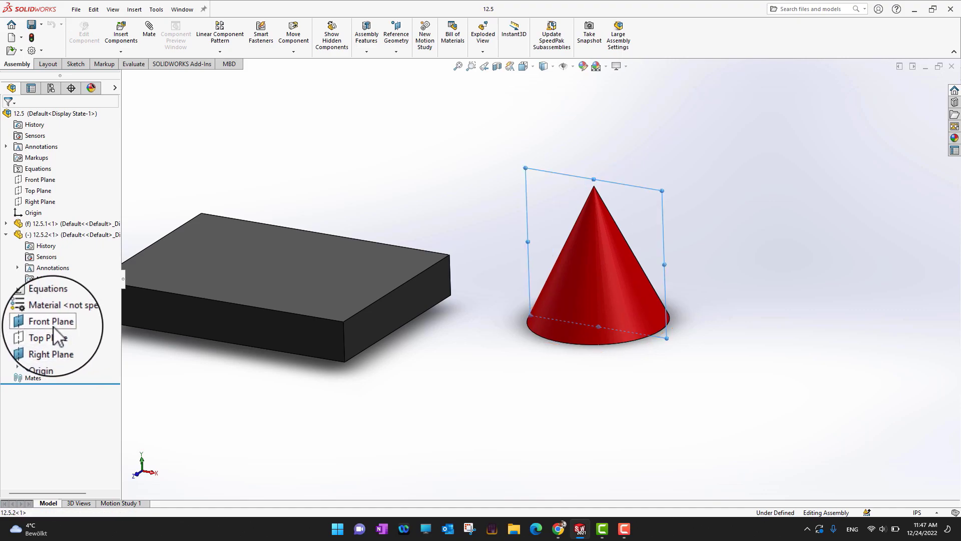
left_click(55, 334)
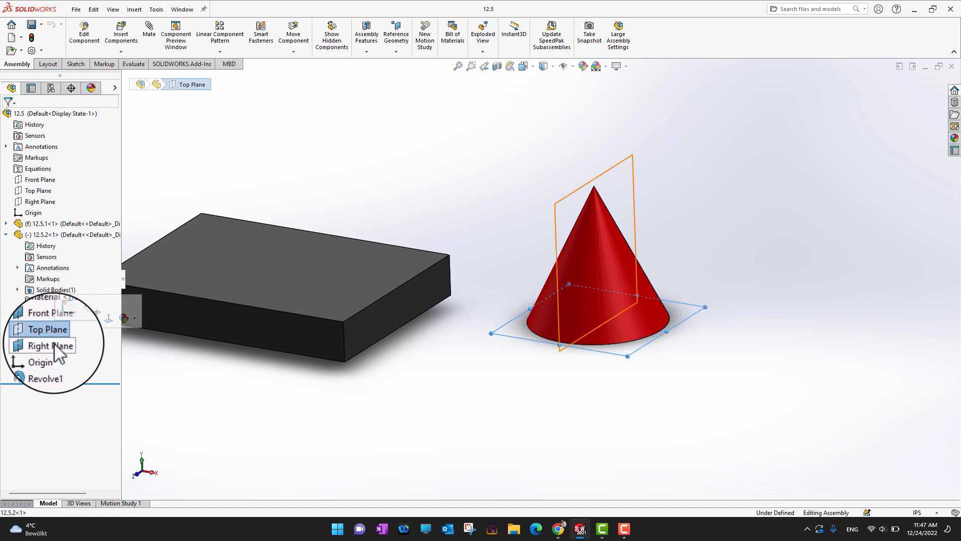
left_click(57, 345)
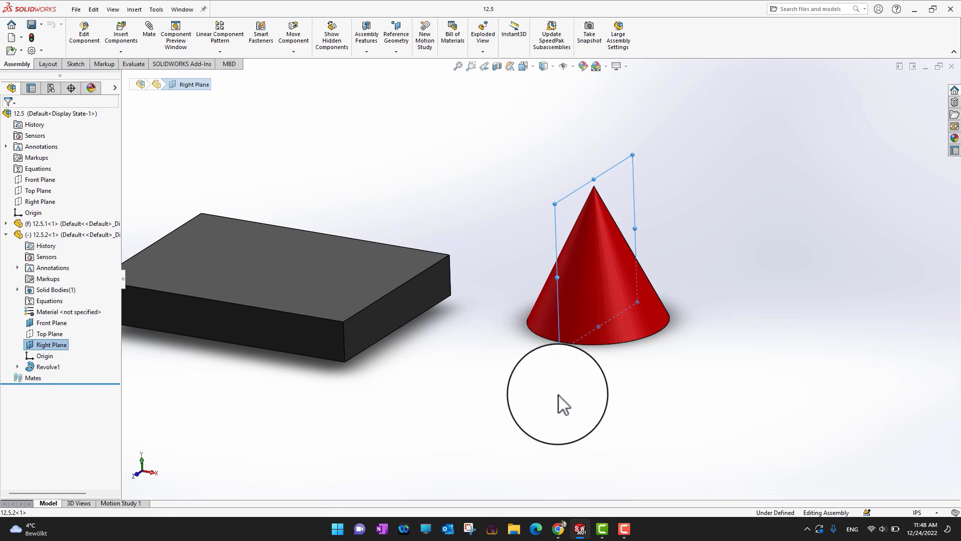
Recheck the cone's three planes and select its Top Plane across the base
left_click(50, 323)
left_click(49, 329)
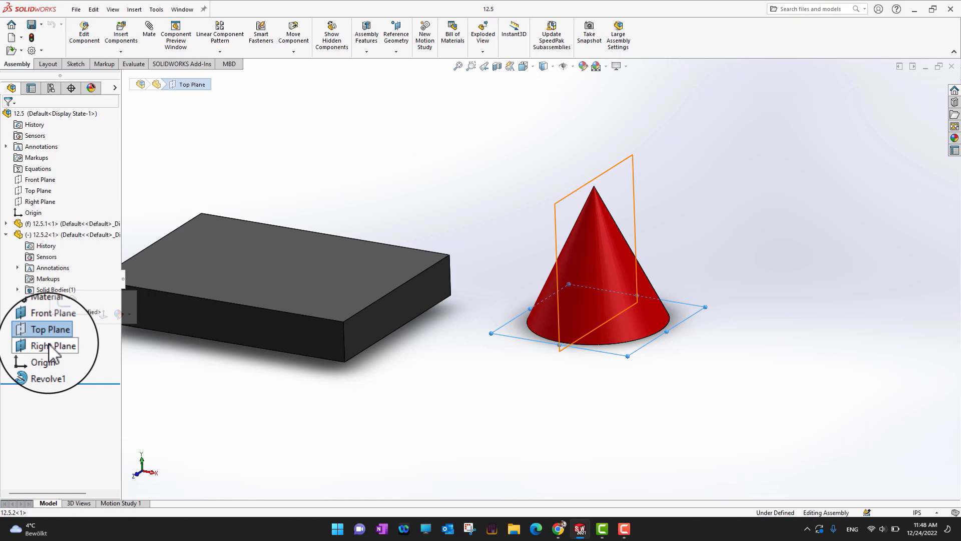
left_click(50, 346)
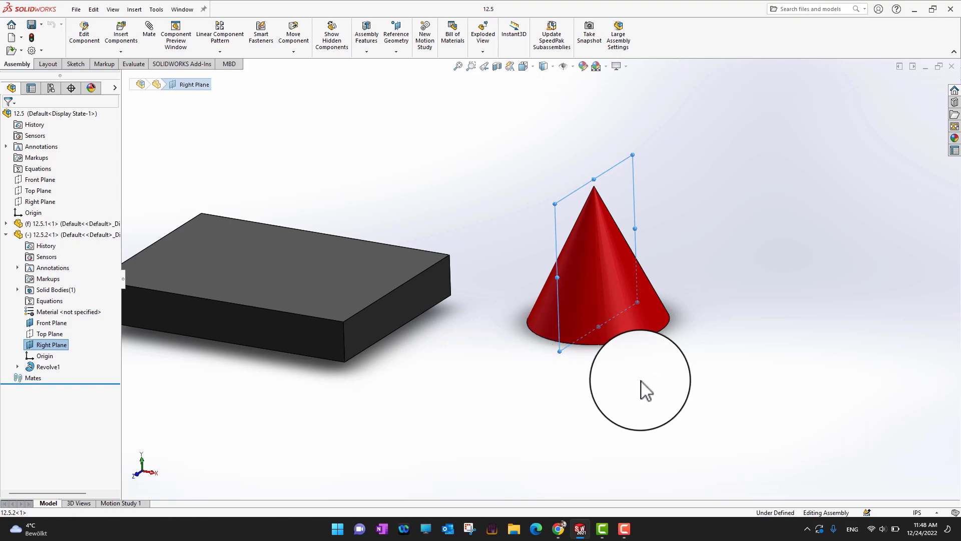
left_click(48, 334)
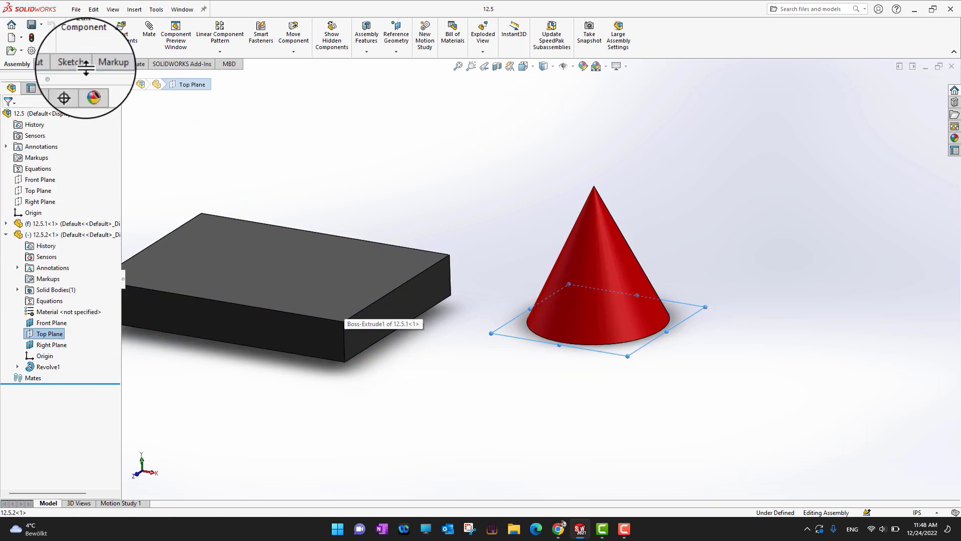
Add a Coincident mate between the cone's Top Plane and the block's top face
left_click(147, 33)
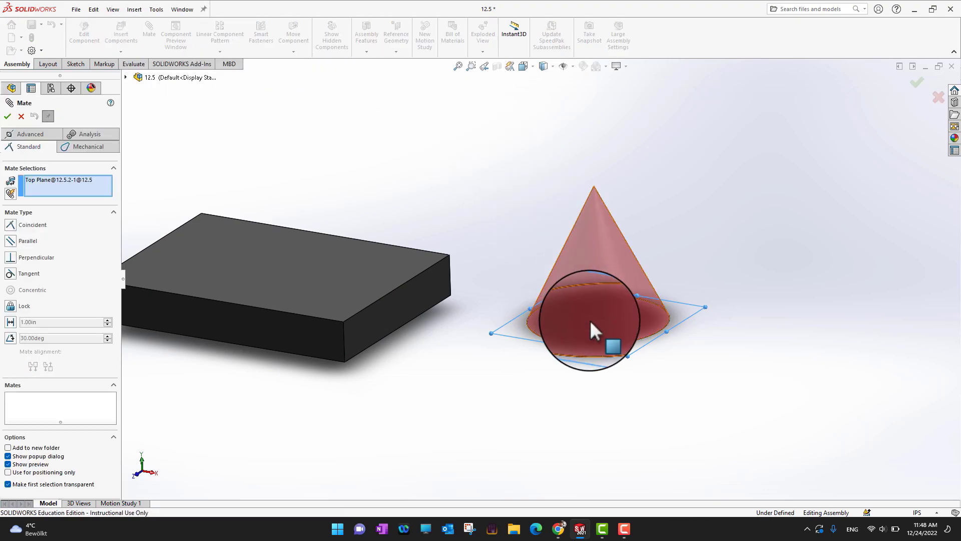
left_click(333, 276)
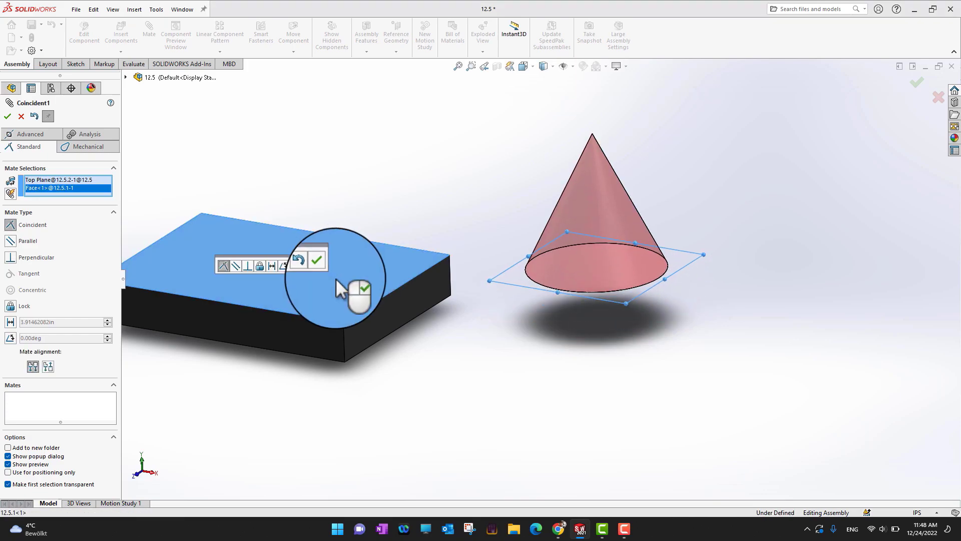
left_click(7, 117)
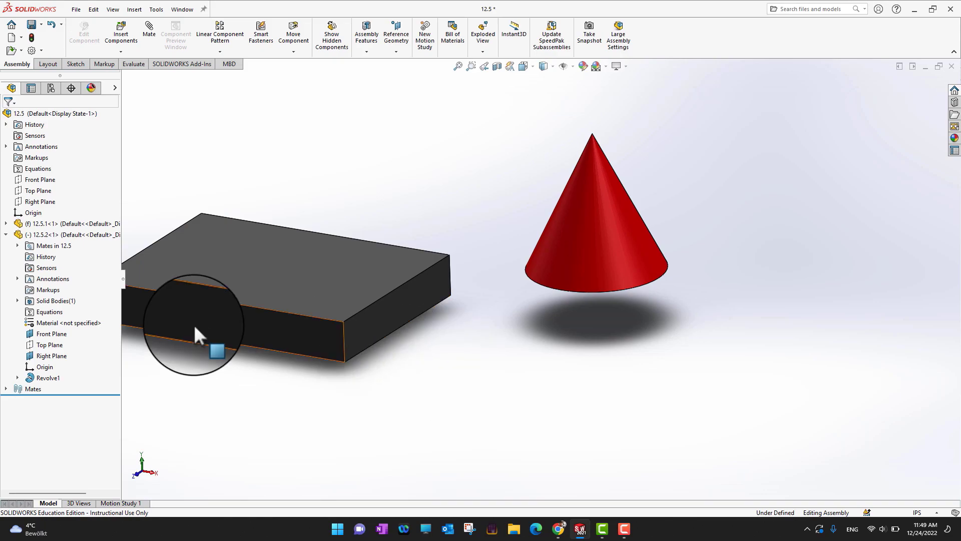
Check where the cone's Front, Right and Top Planes lie, then clear the selection
left_click(42, 335)
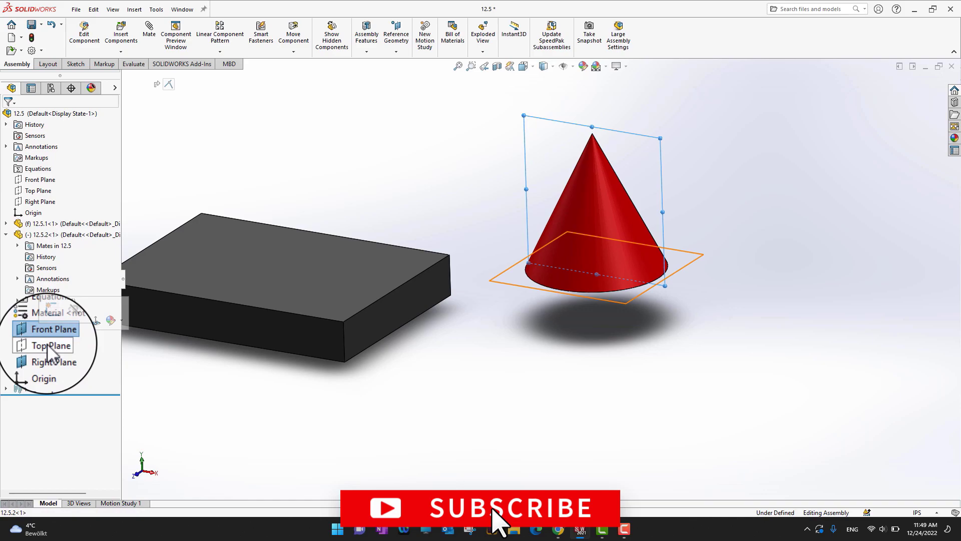
left_click(46, 356)
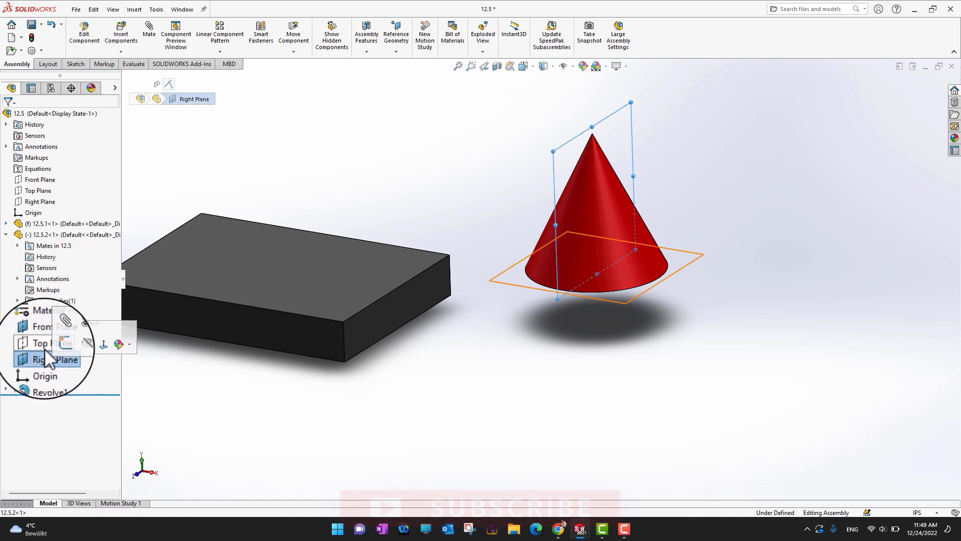
left_click(42, 344)
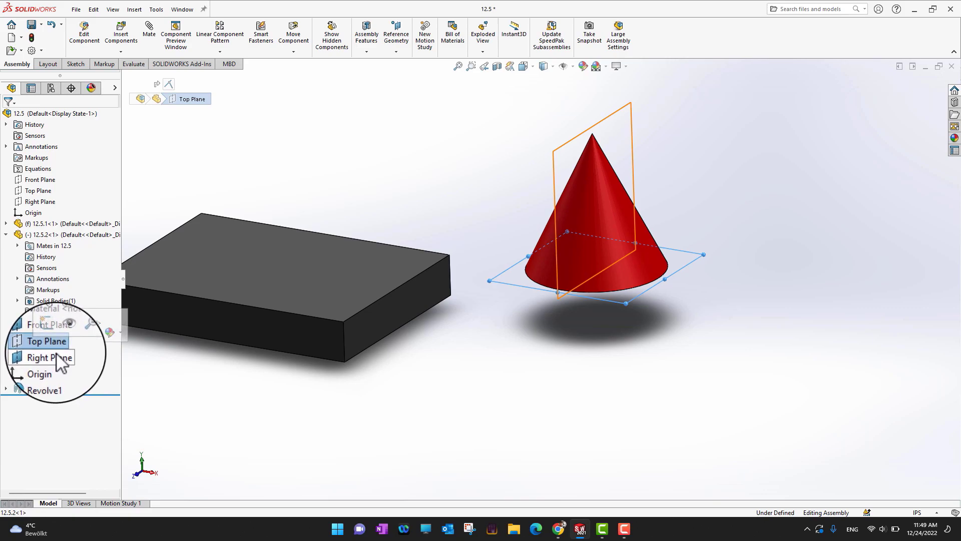
left_click(531, 113)
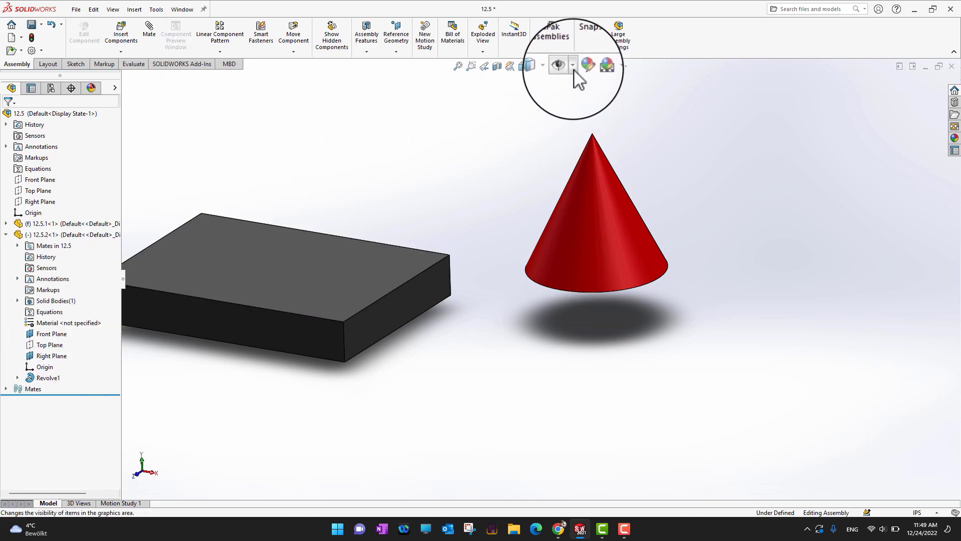
Turn on reference plane display and orbit to show block and cone together
left_click(574, 69)
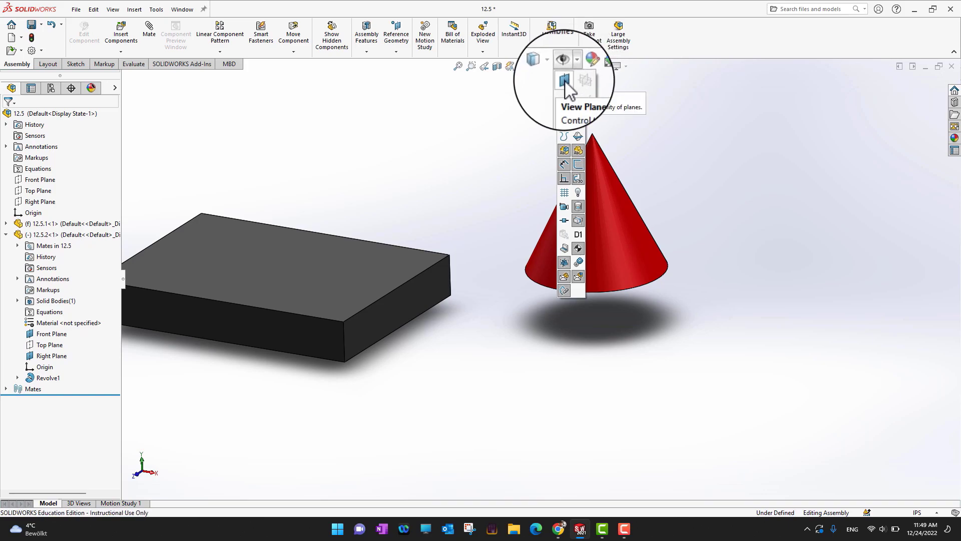
left_click(564, 80)
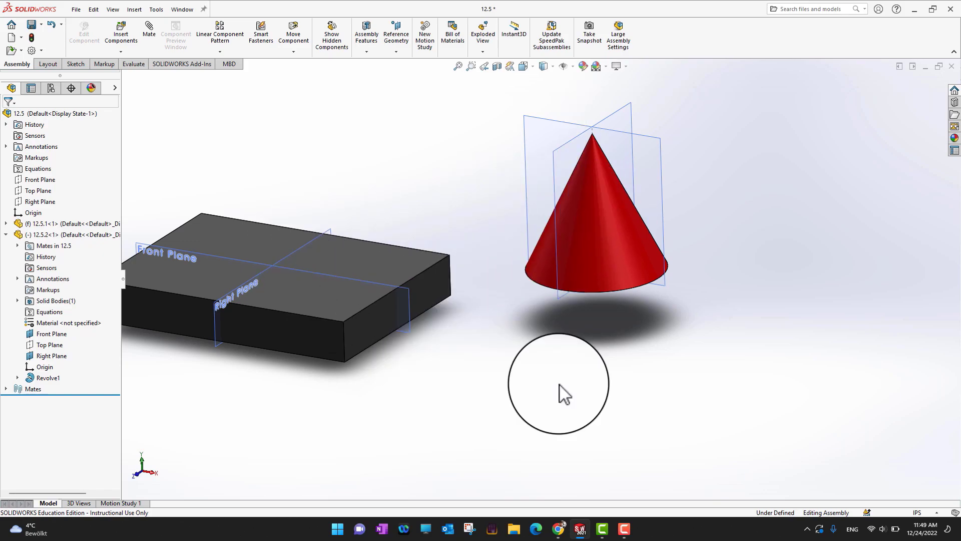
middle_click_drag(562, 393, 503, 266)
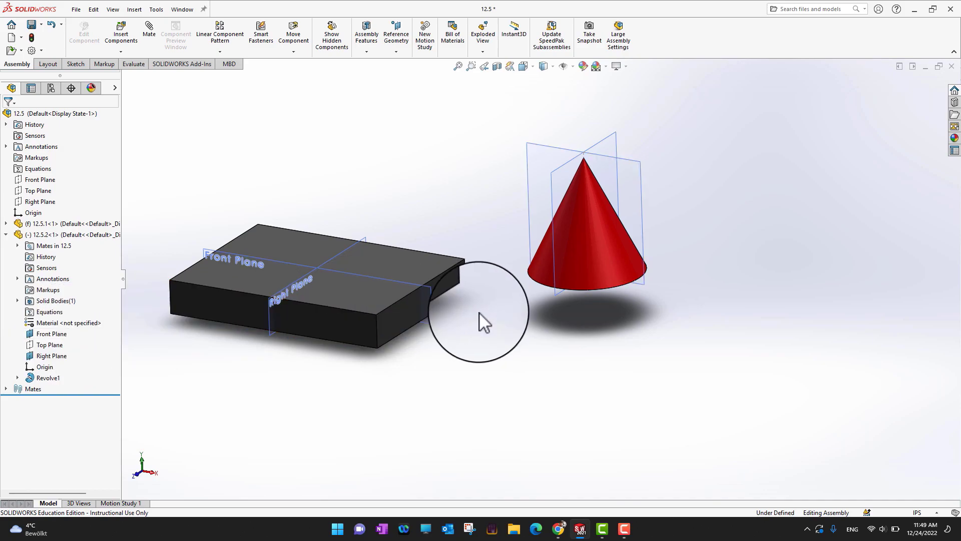
Mate the cone's Front Plane coincident with the block's Front Plane
left_click(556, 149)
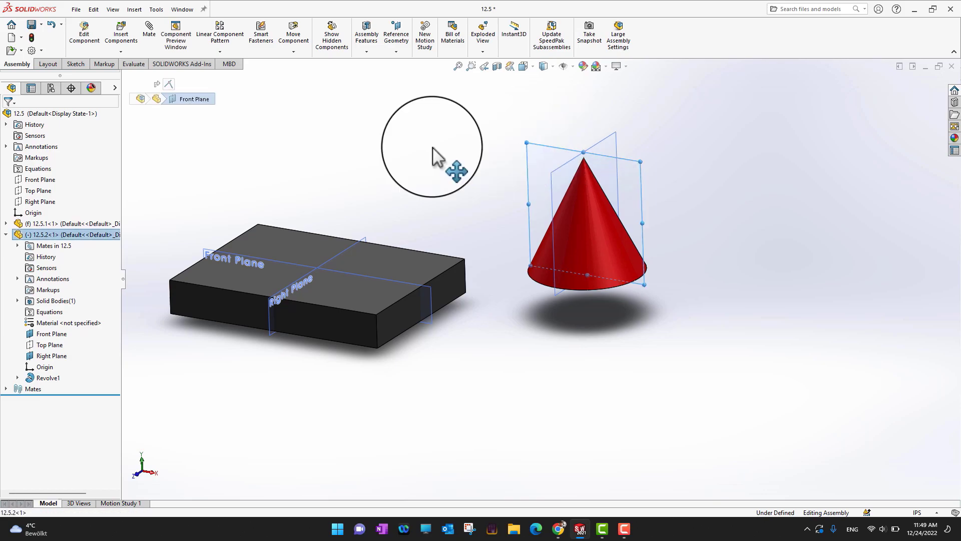
left_click(152, 33)
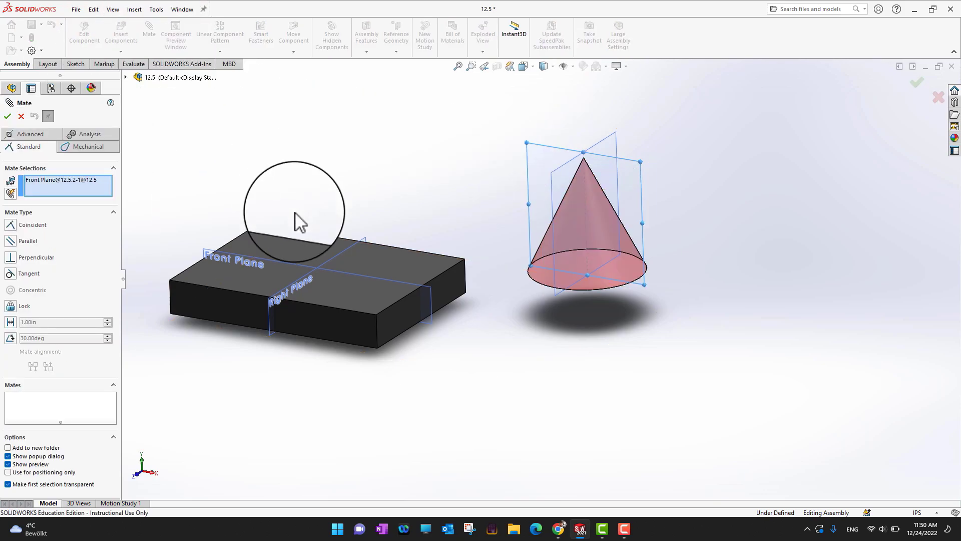
left_click(281, 264)
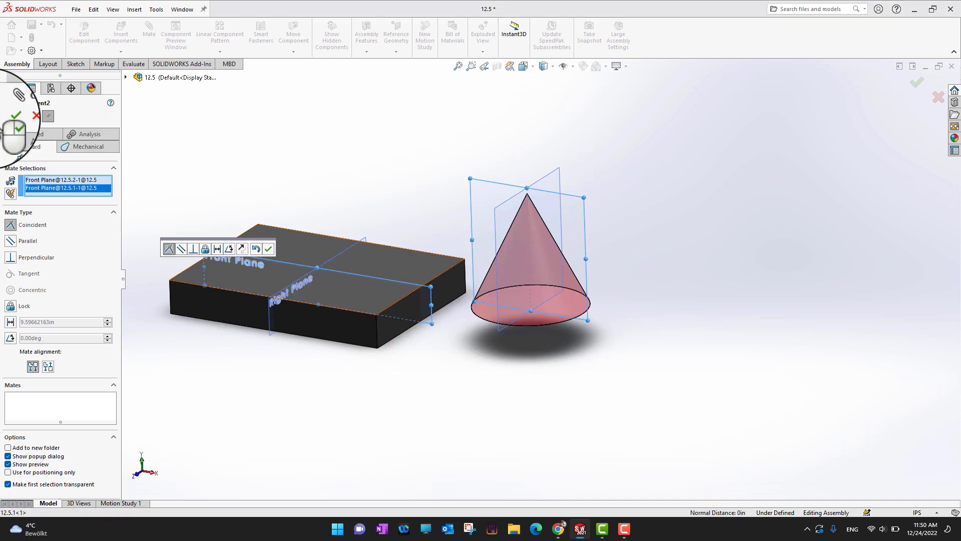
left_click(8, 118)
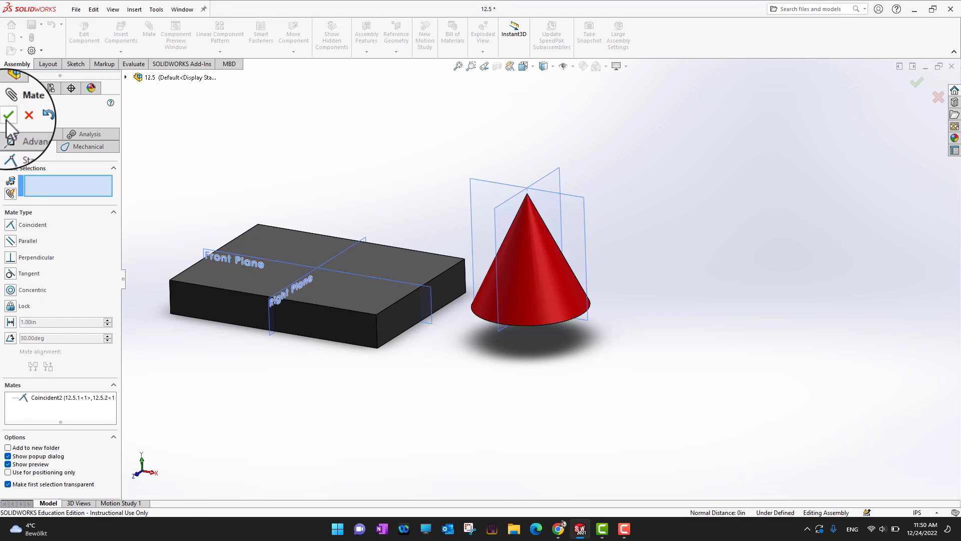
Mate the cone's Right Plane coincident with the block's Right Plane and close the mate settings
left_click(552, 175)
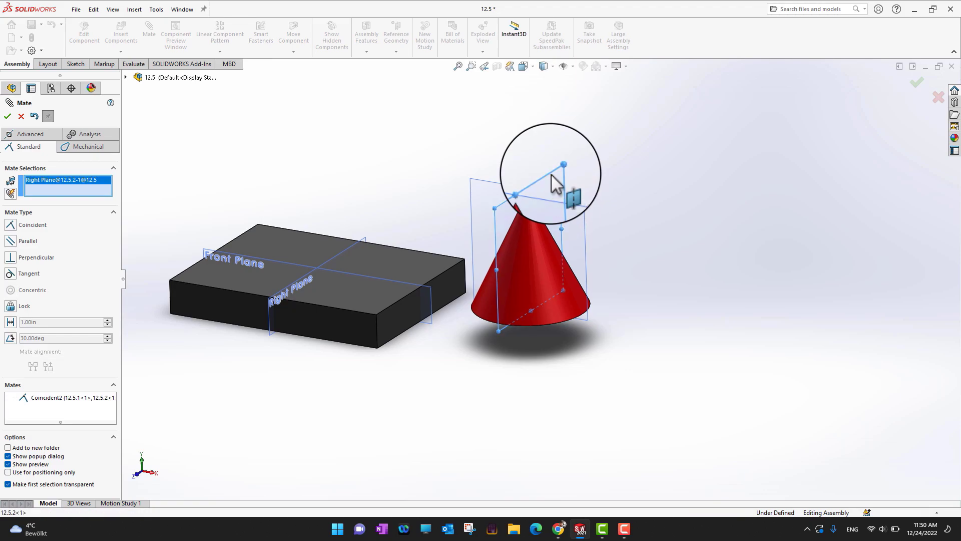
left_click(356, 247)
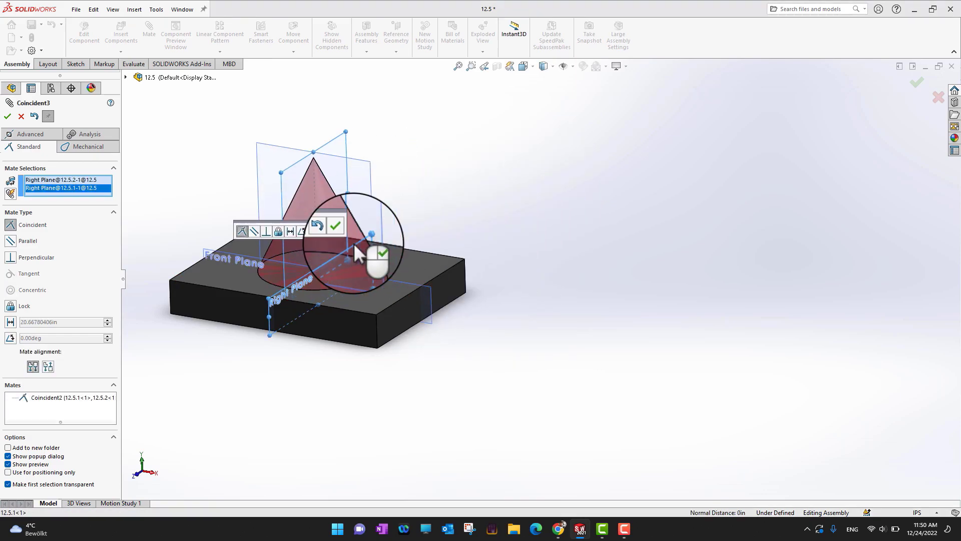
left_click(8, 120)
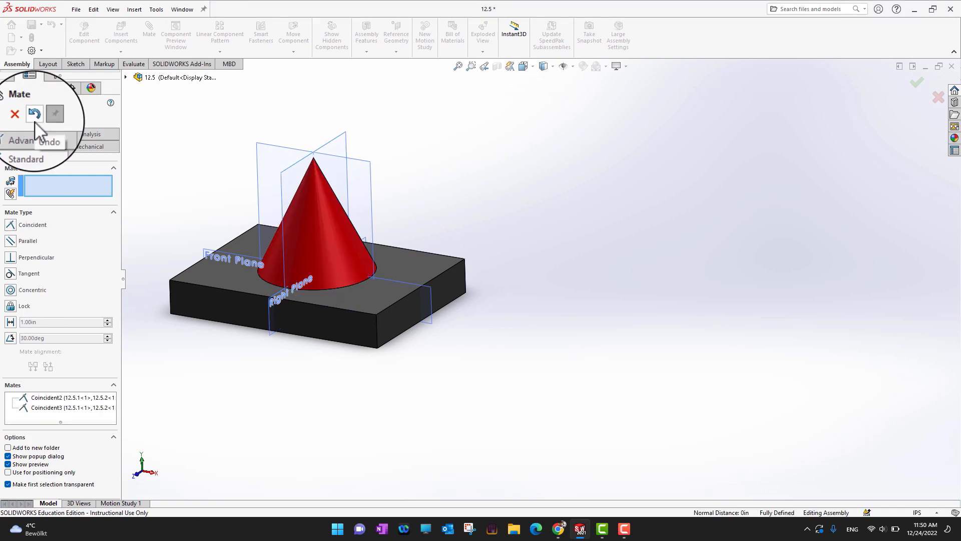
left_click(7, 117)
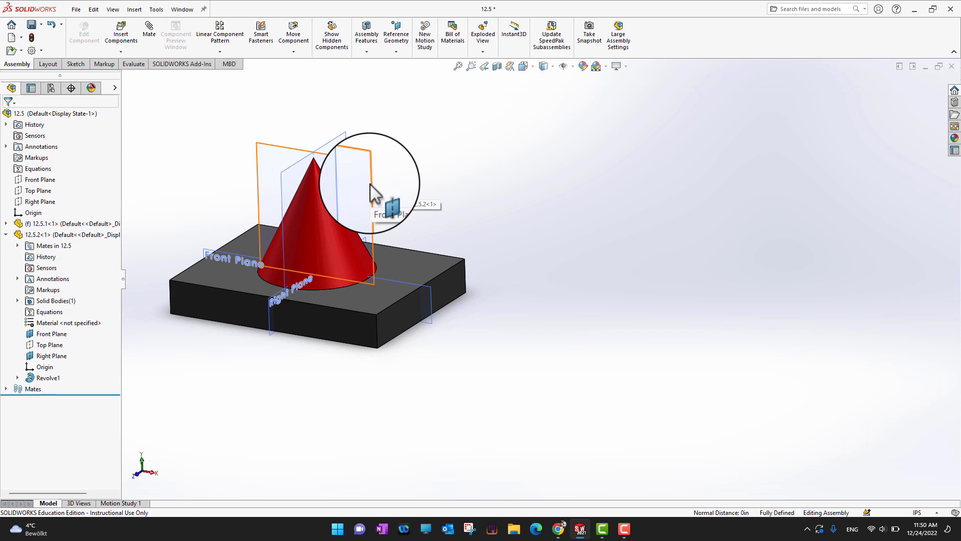
Turn off reference plane display and refit the assembly at a lower viewing angle
key("f")
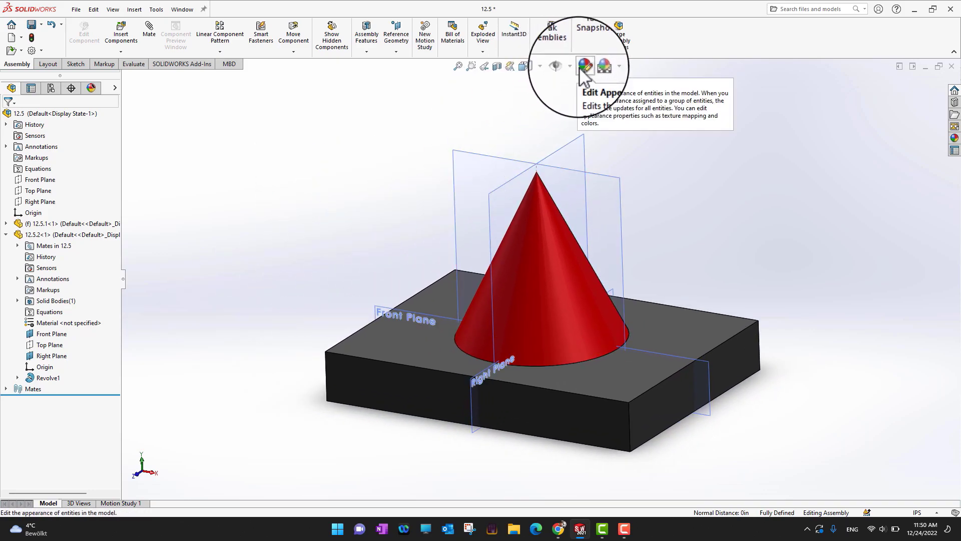
left_click(573, 68)
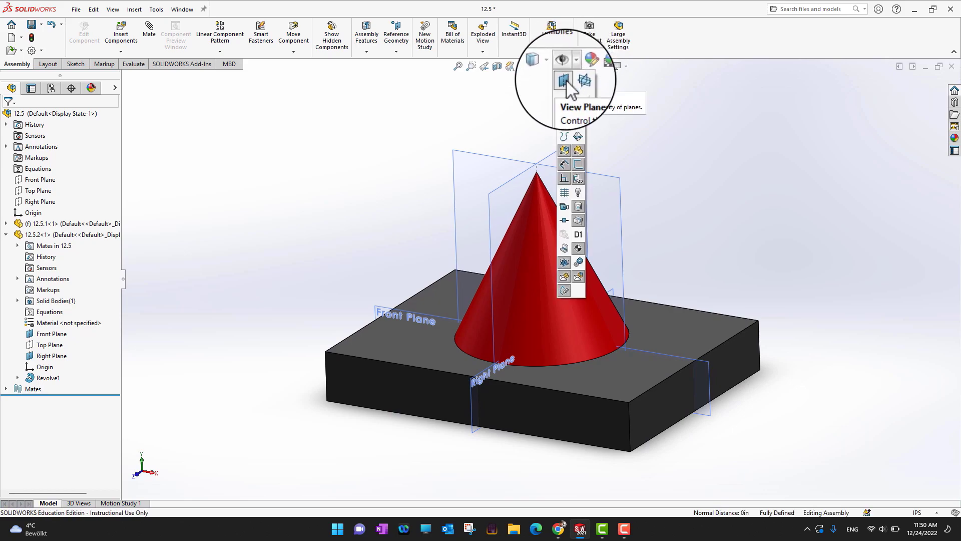
left_click(565, 81)
key("f")
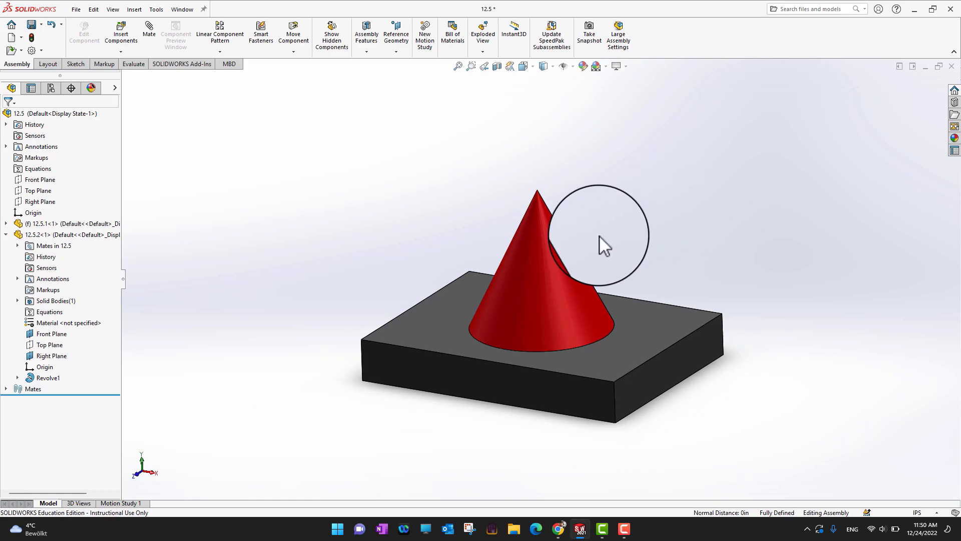
key("Down")
key("f")
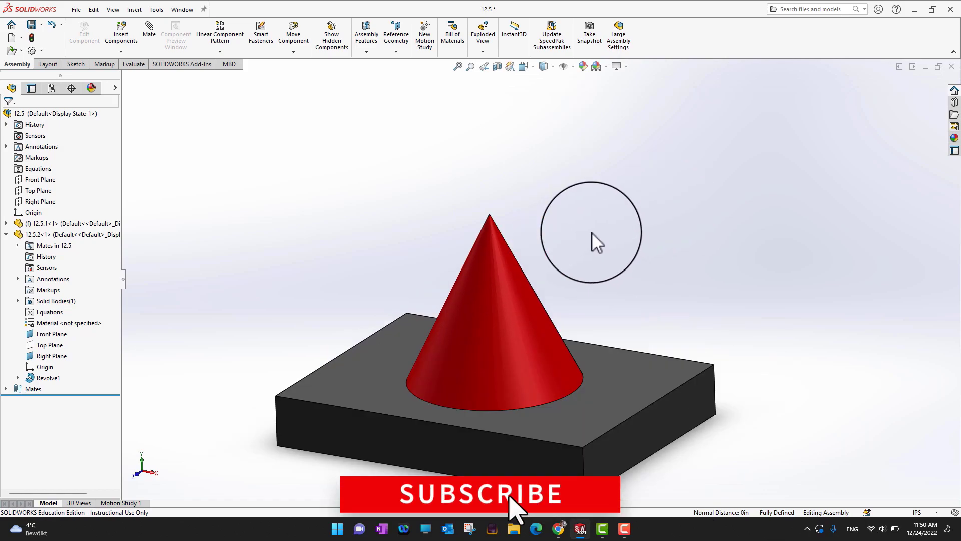
Hide the cone's remaining Front Plane and refit the view
left_click(37, 334)
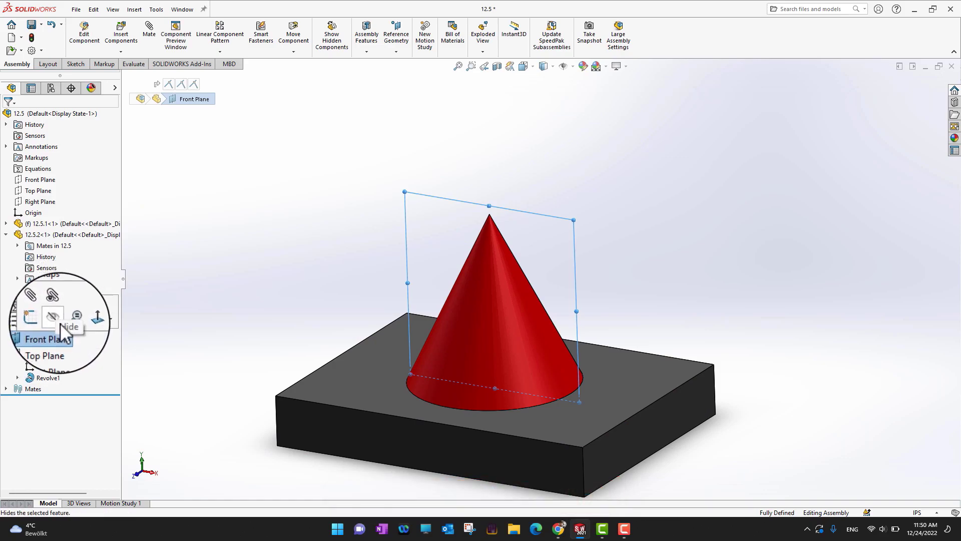
left_click(58, 323)
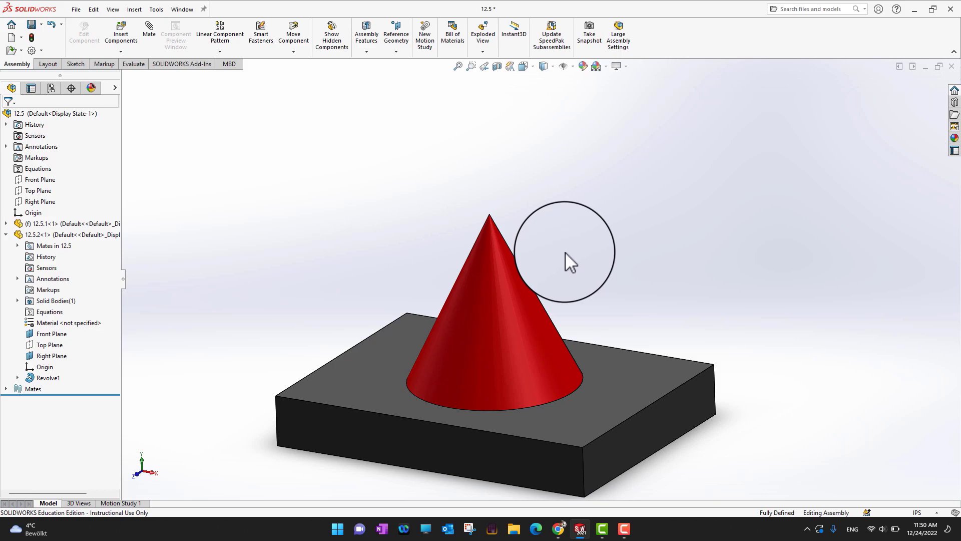
key("f")
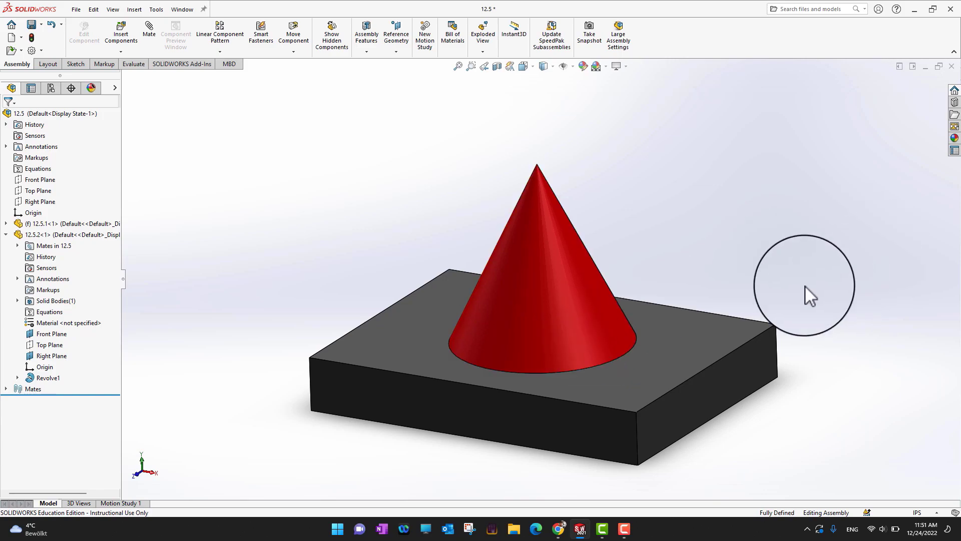
scroll(687, 260, "down", 4)
scroll(688, 260, "up", 3)
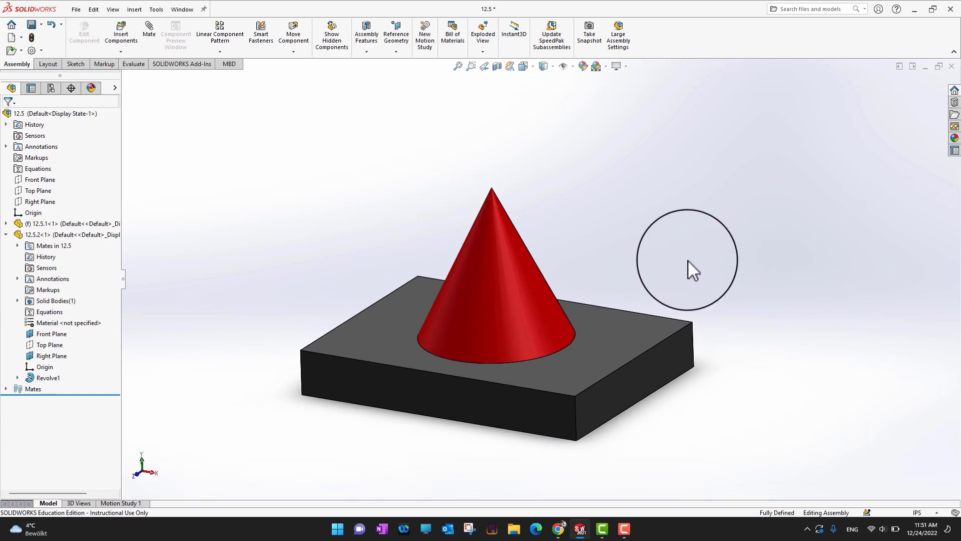